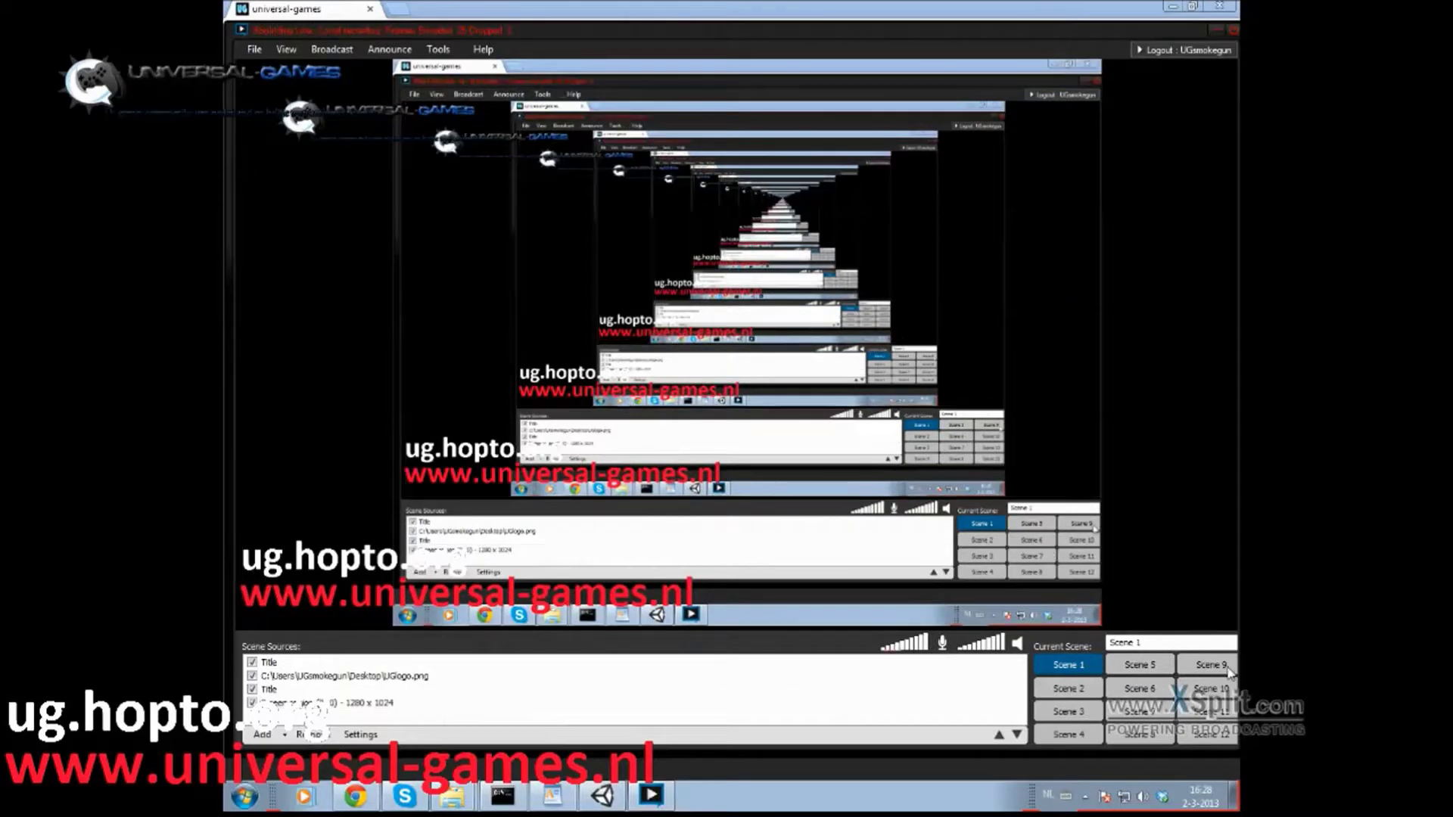
Select the Title source in XSplit's Scene Sources and switch to the Unity editor
click(701, 596)
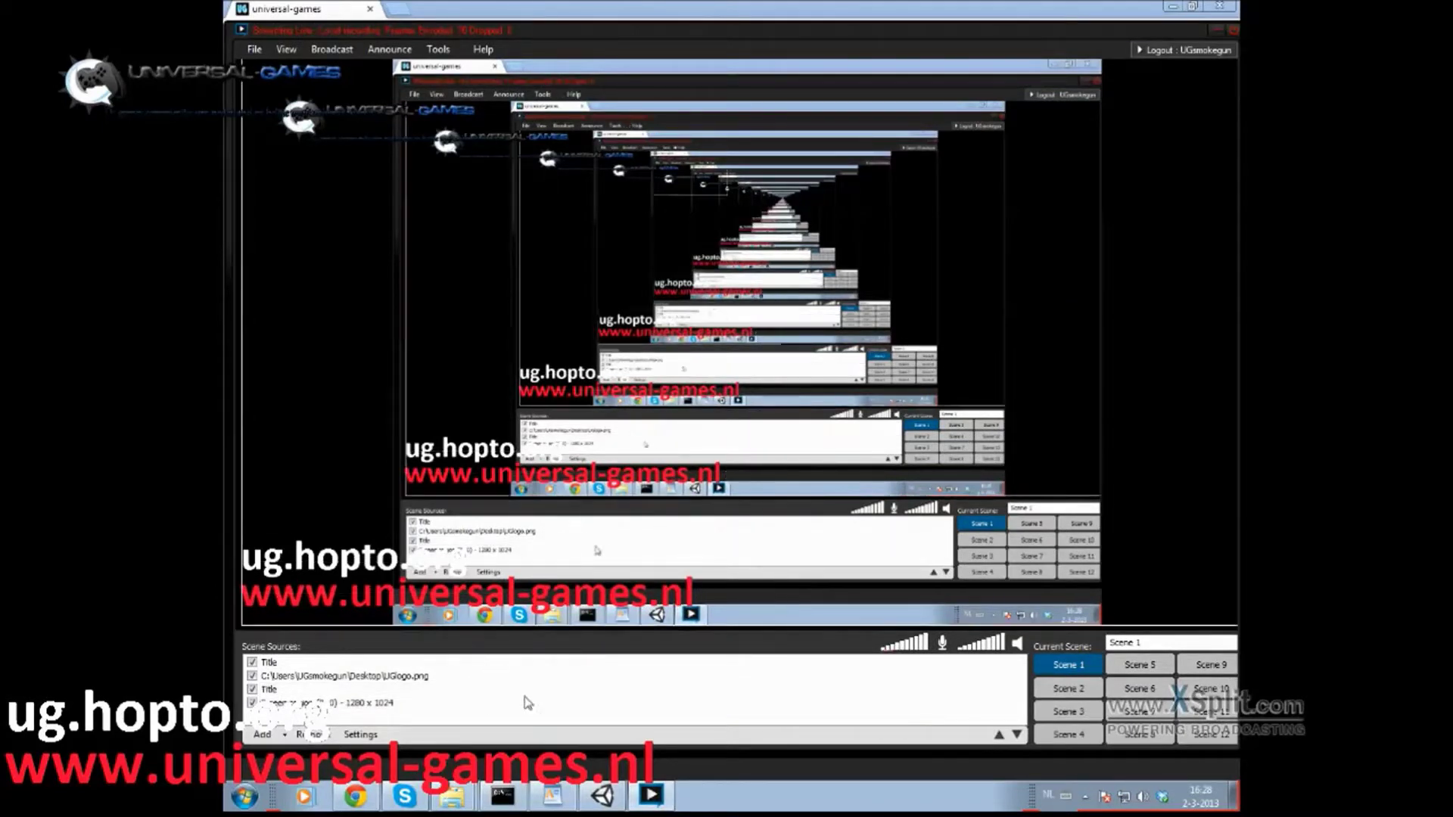
key(alt+Tab)
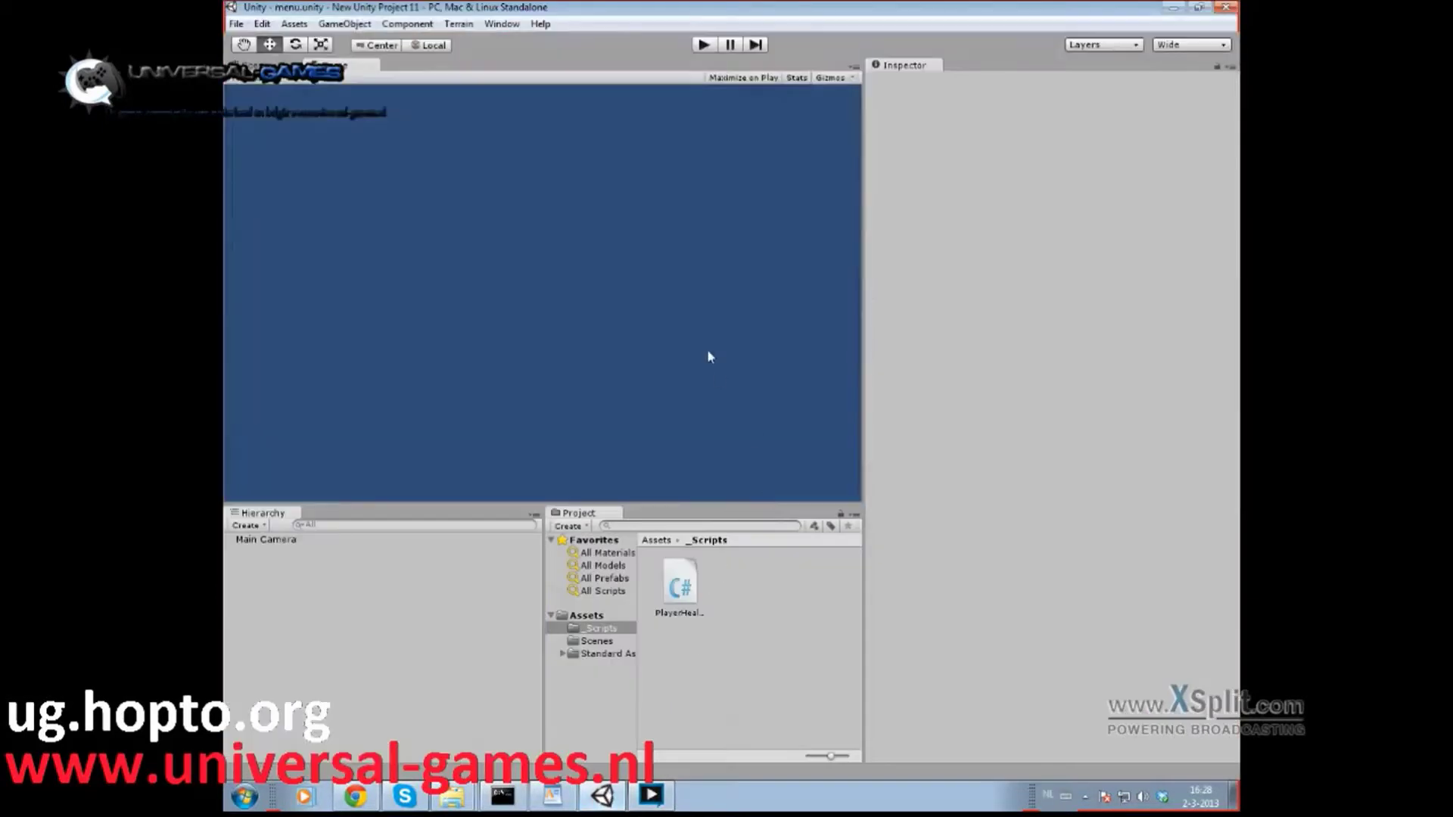
Open the game scene, play and stop it, and check the Console errors
click(680, 586)
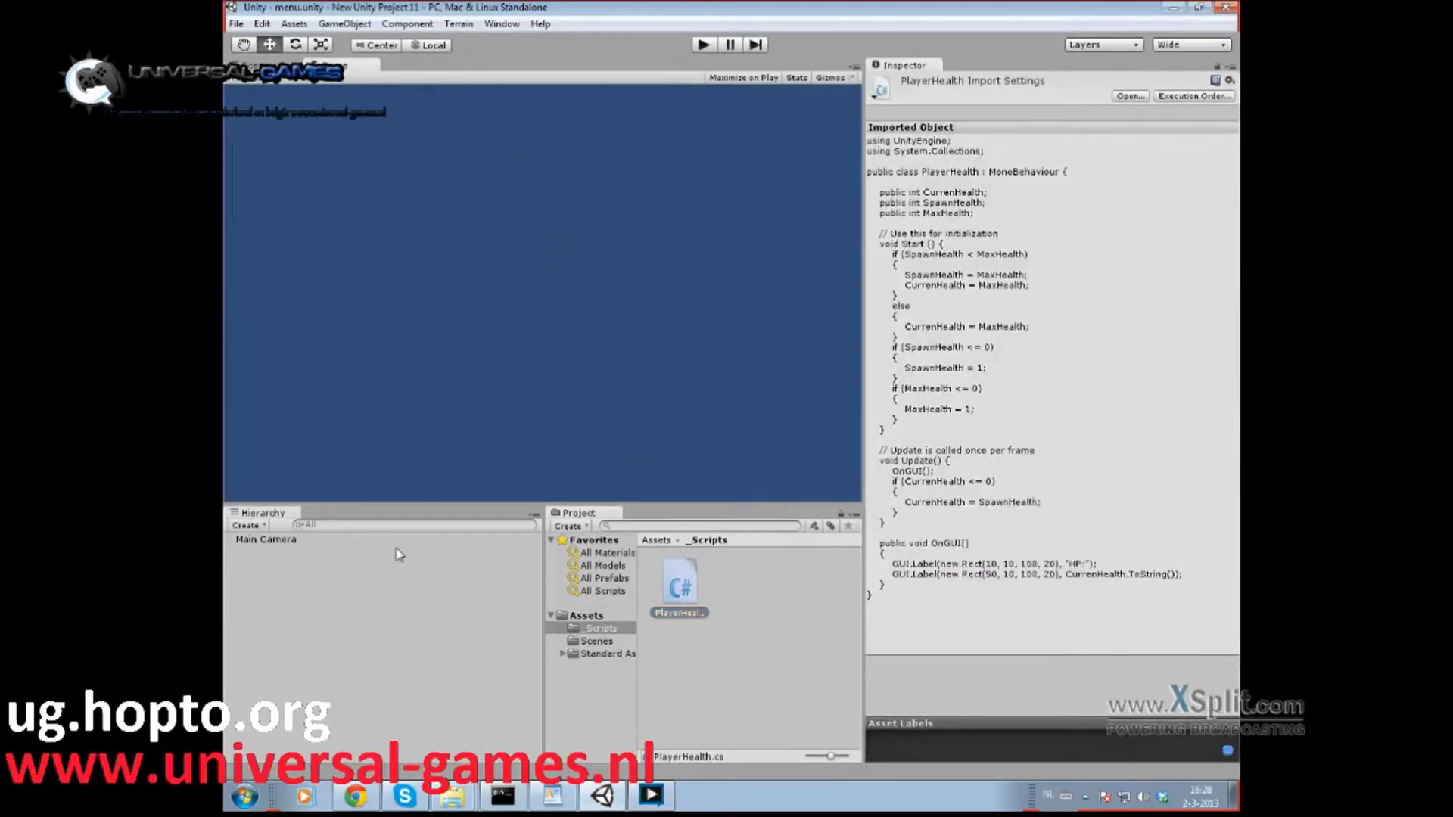
click(590, 642)
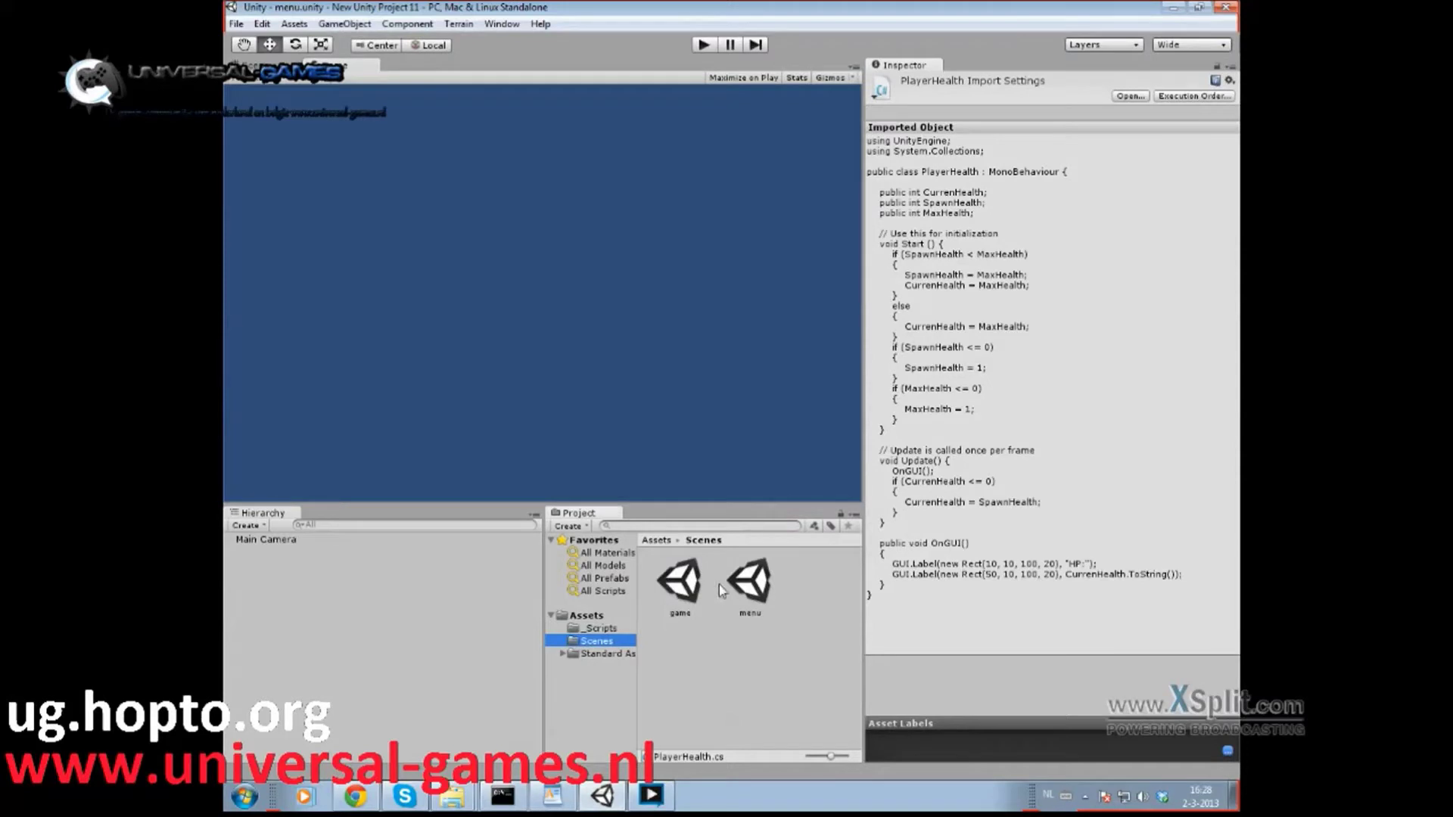
double_click(680, 584)
click(703, 45)
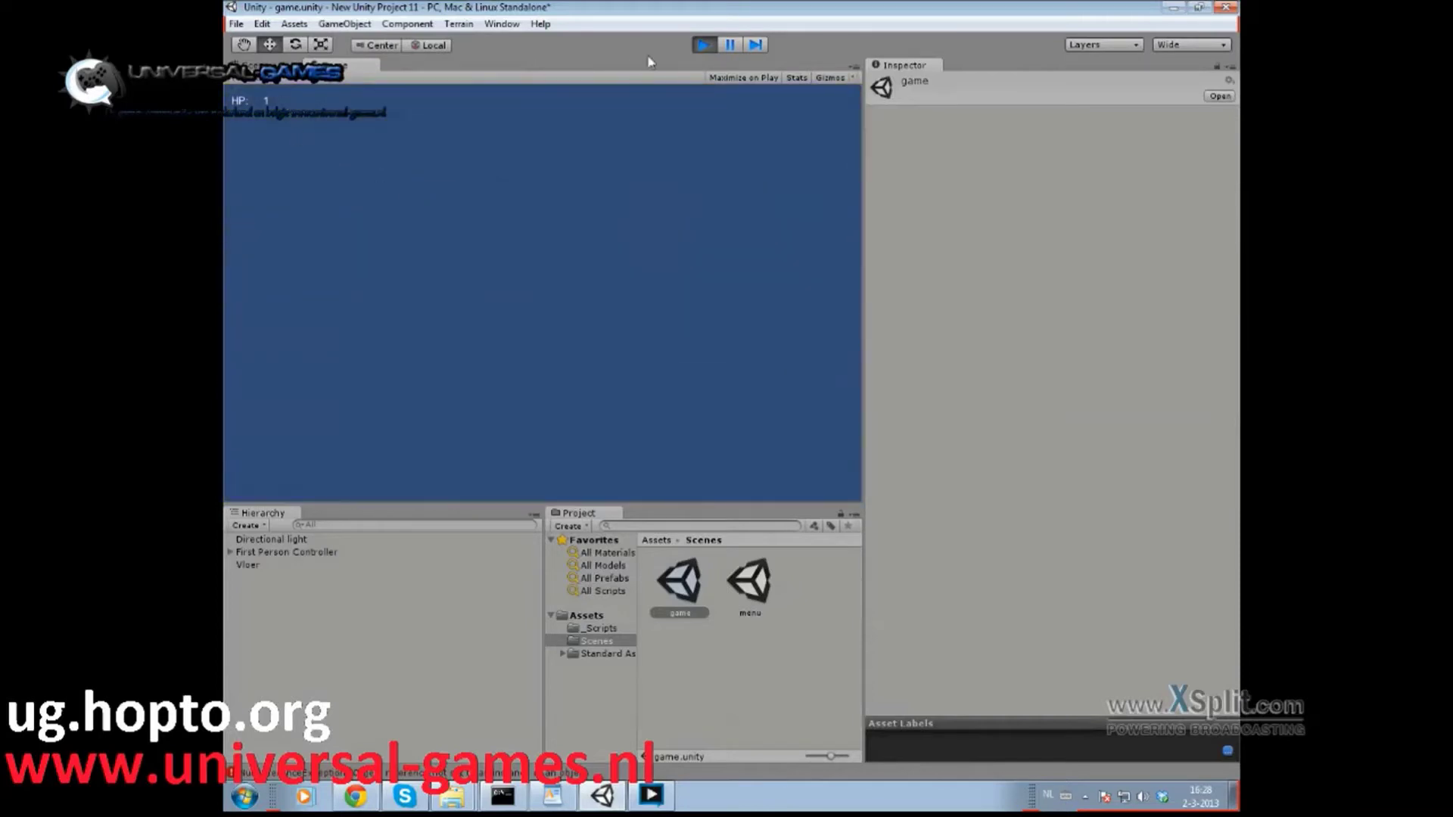
click(703, 44)
click(562, 776)
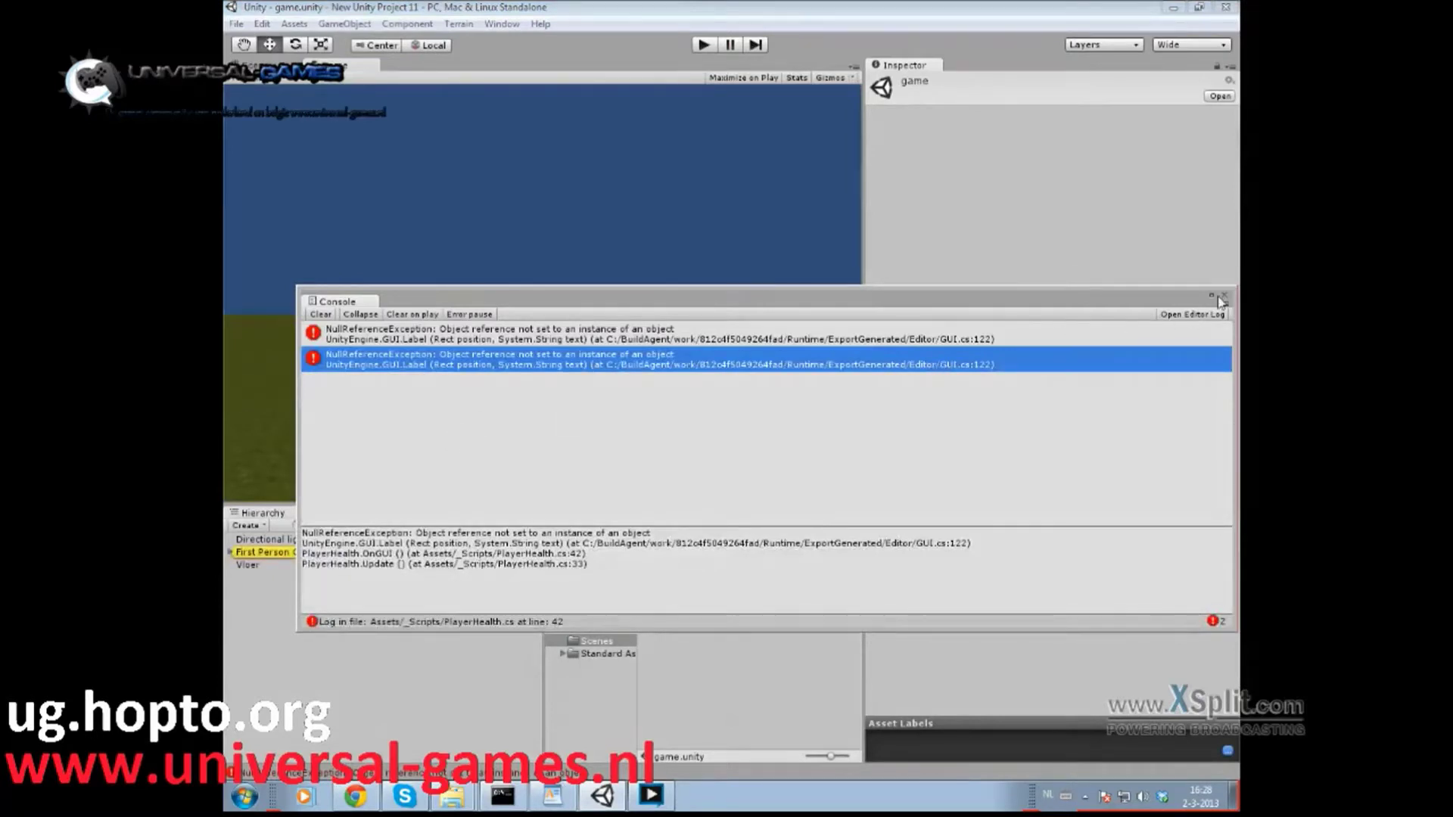
click(1224, 296)
Open PlayerHealth.cs from the _Scripts folder in MonoDevelop
click(598, 628)
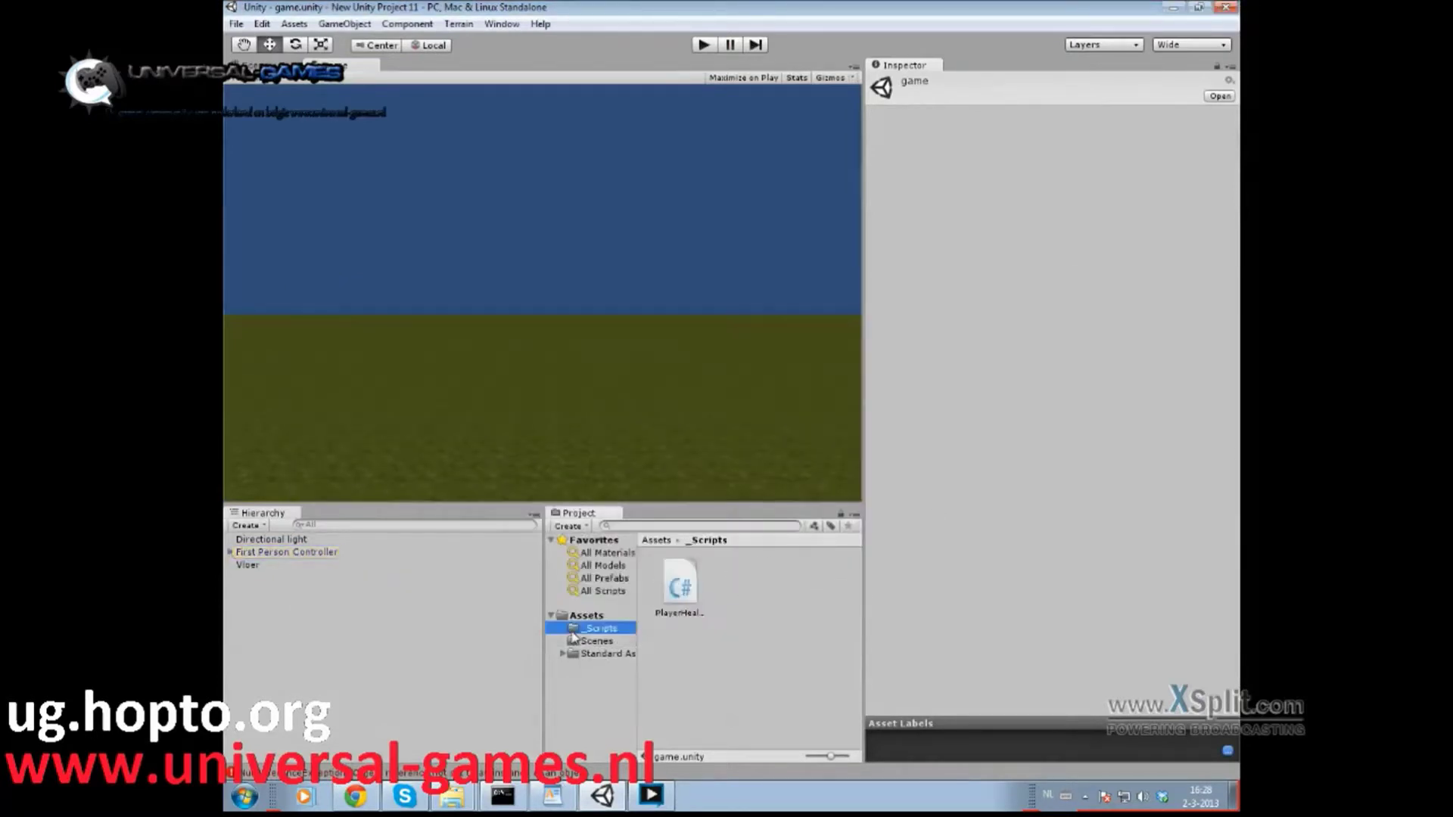
click(679, 582)
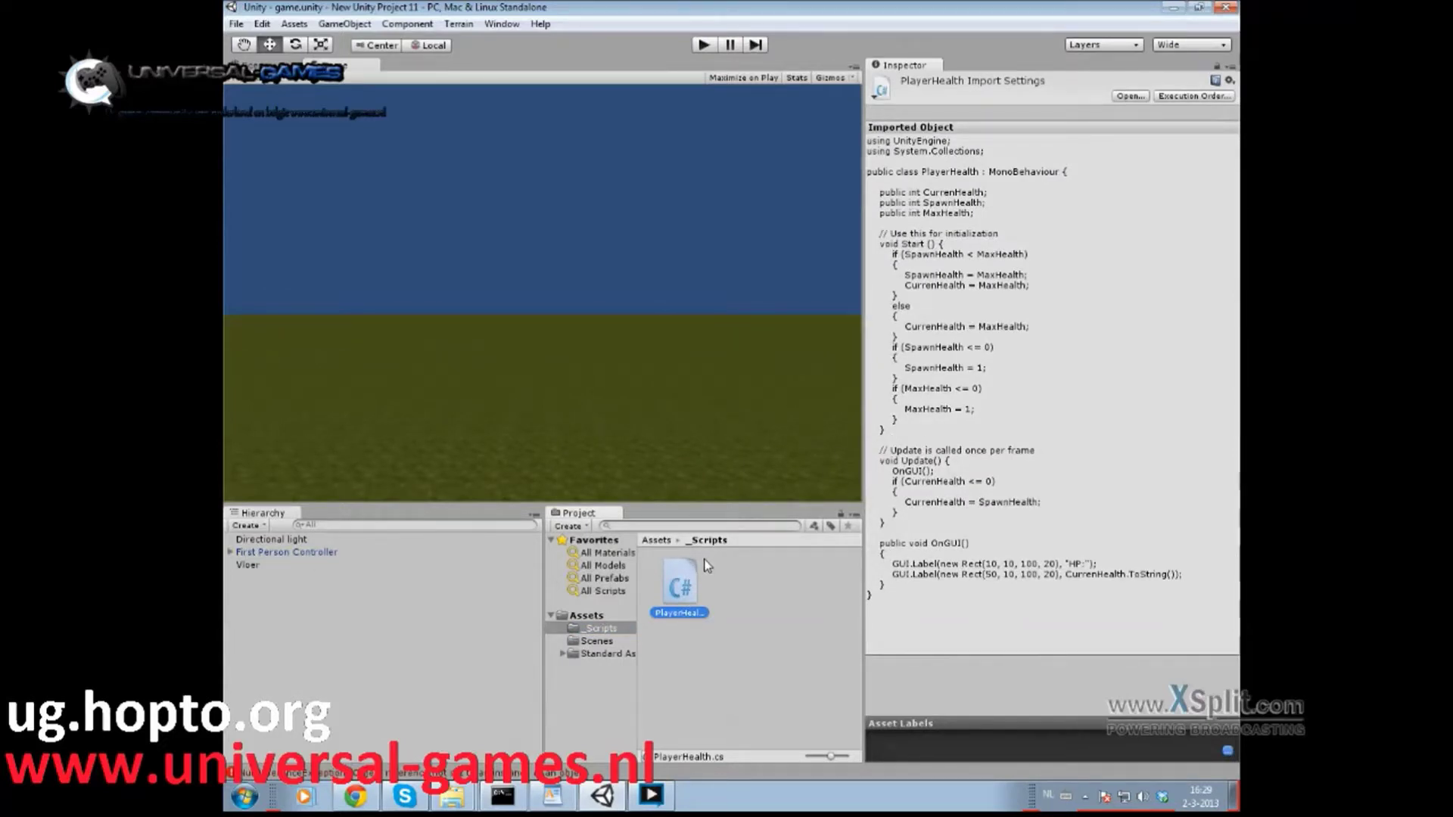
right_click(679, 586)
click(678, 589)
mouse_move(679, 589)
mouse_down()
mouse_move(527, 645)
mouse_move(505, 550)
mouse_up()
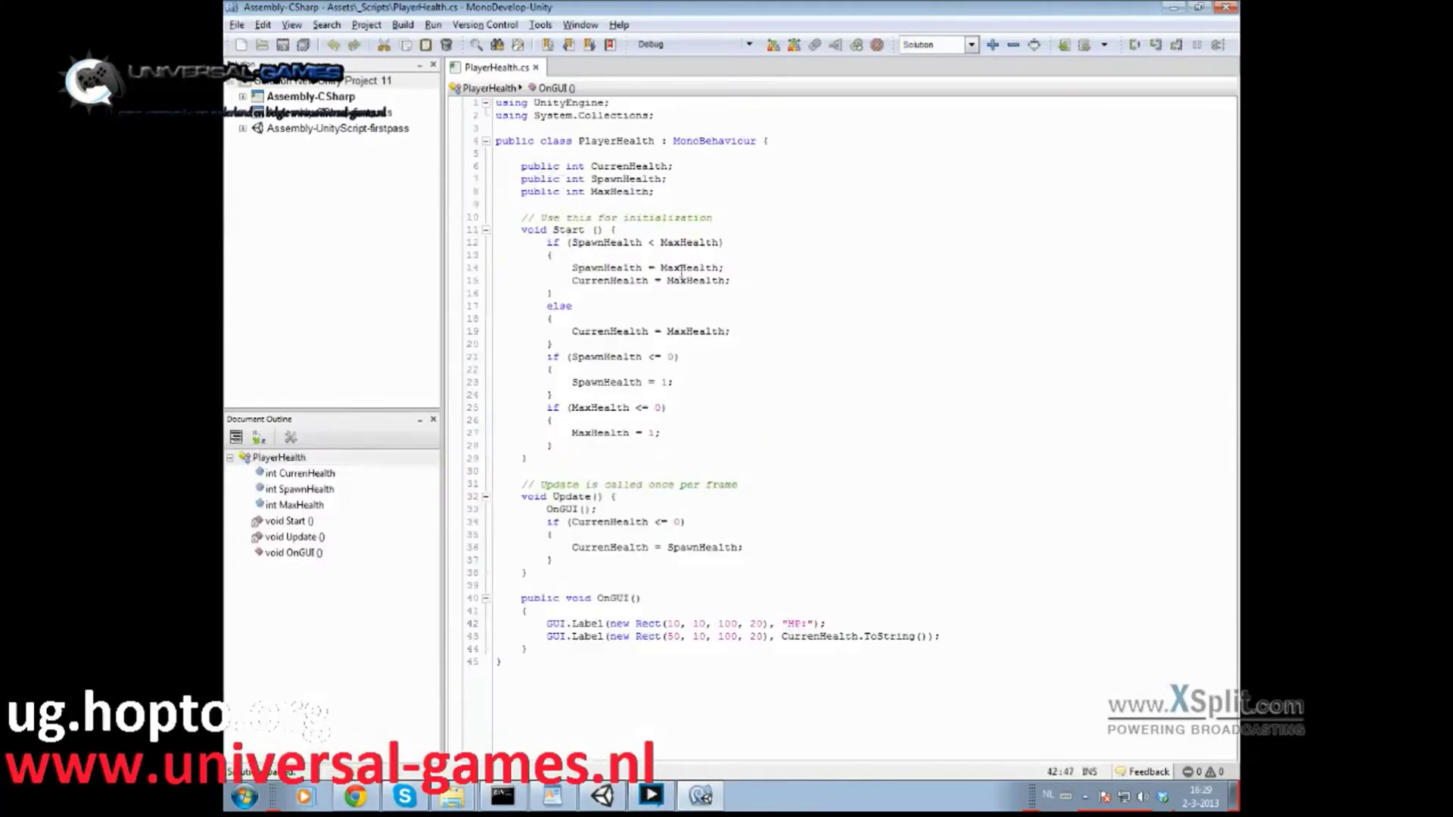
Inspect Start()'s SpawnHealth and CurrenHealth assignments, selecting MaxHealth on line 15
click(612, 231)
click(648, 433)
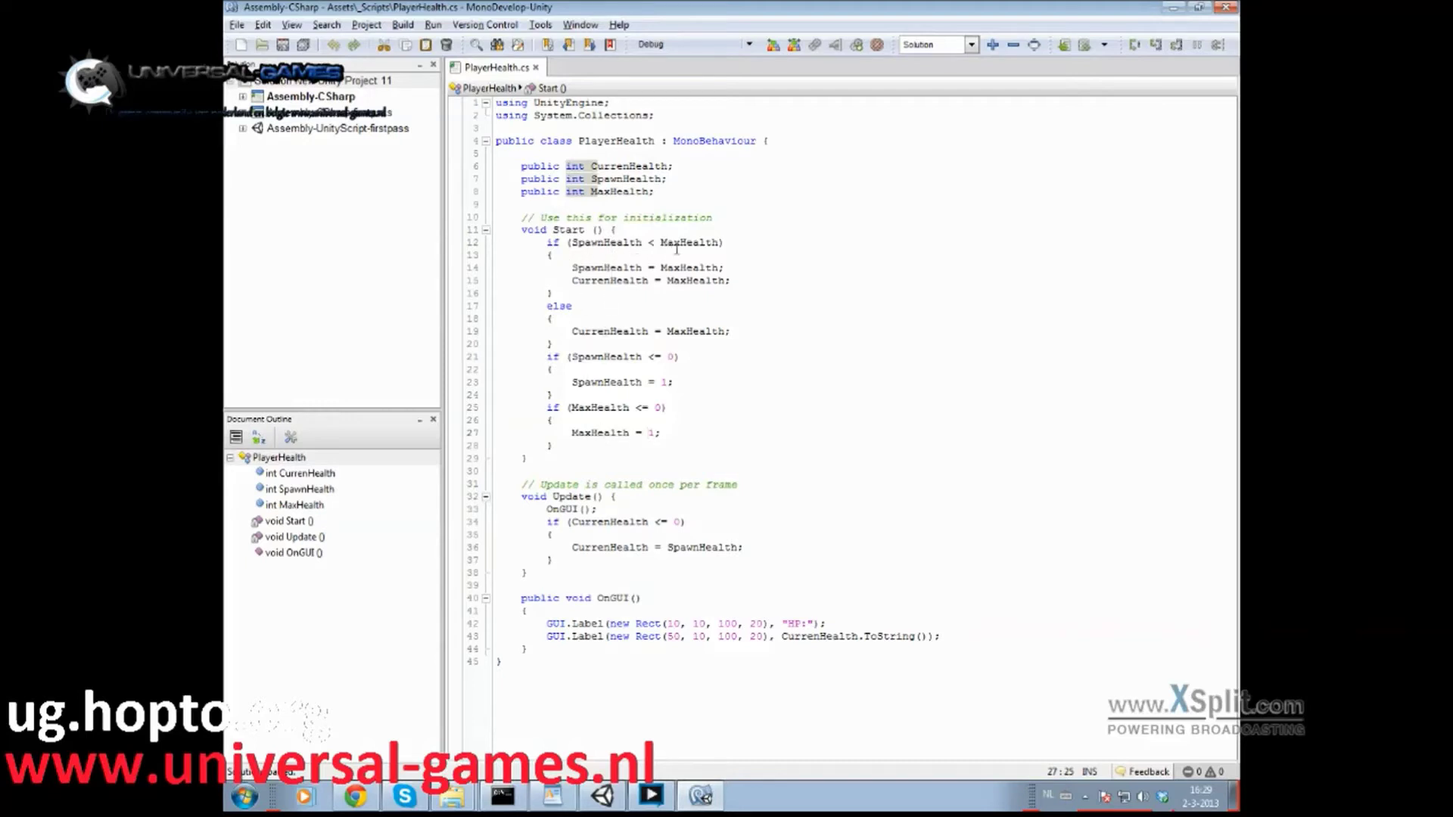
click(623, 267)
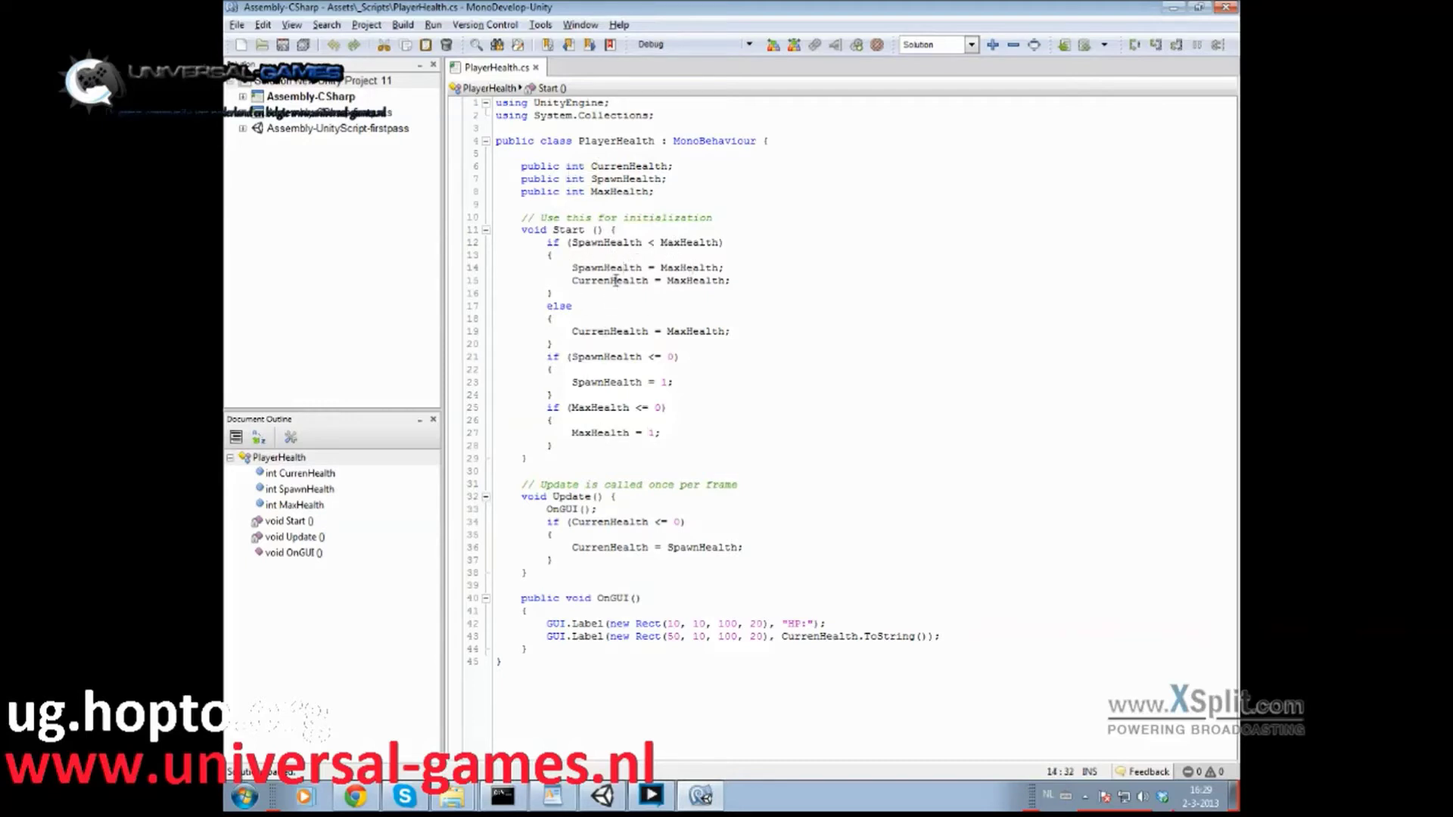
click(627, 282)
key(Down)
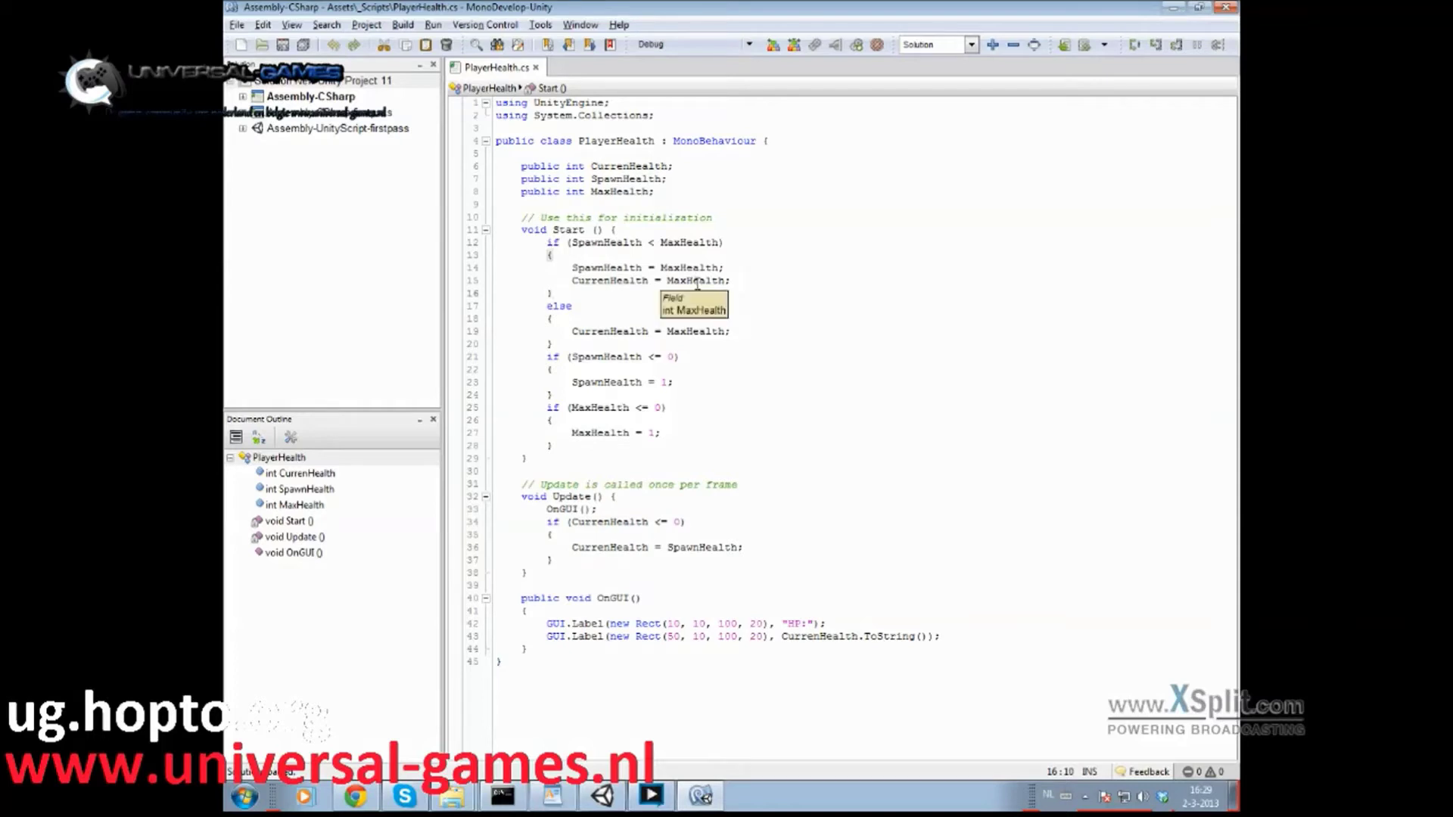
double_click(697, 281)
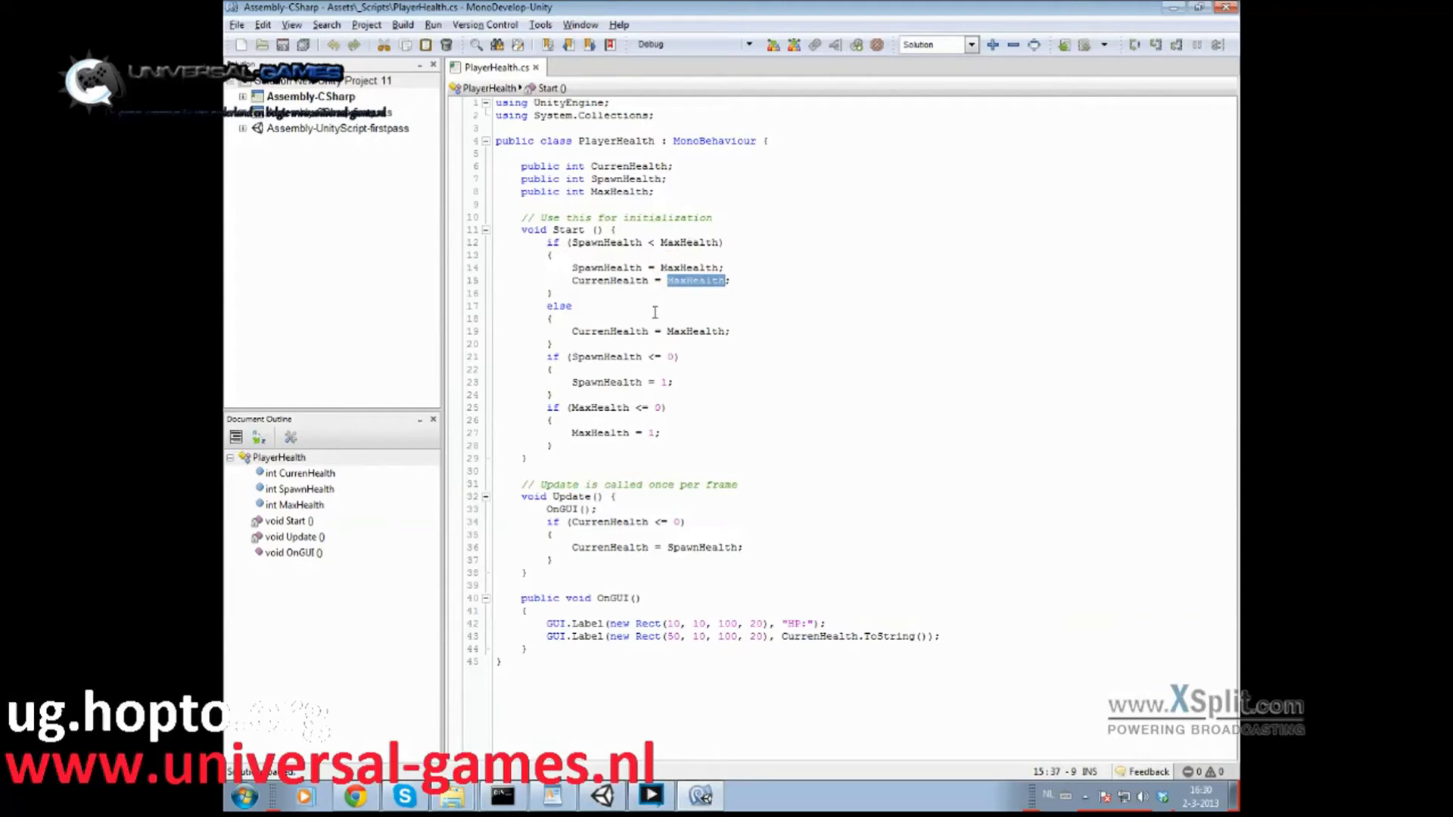
click(651, 243)
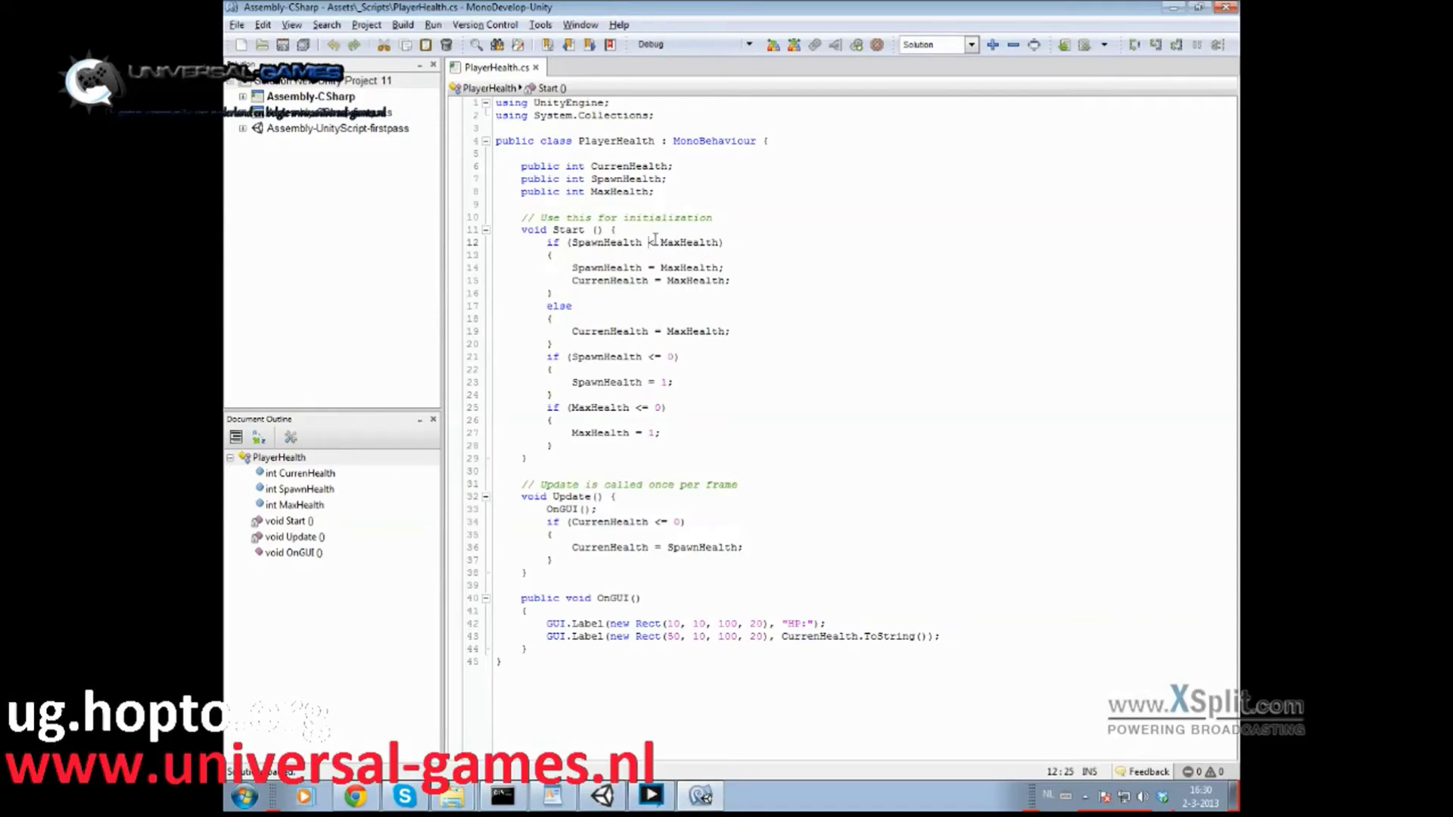
Change the line 12 comparison from < to >
key(Right)
key(BackSpace)
text(>)
Replace MaxHealth with SpawnHealth on line 15 using autocomplete
click(604, 269)
click(623, 281)
double_click(700, 279)
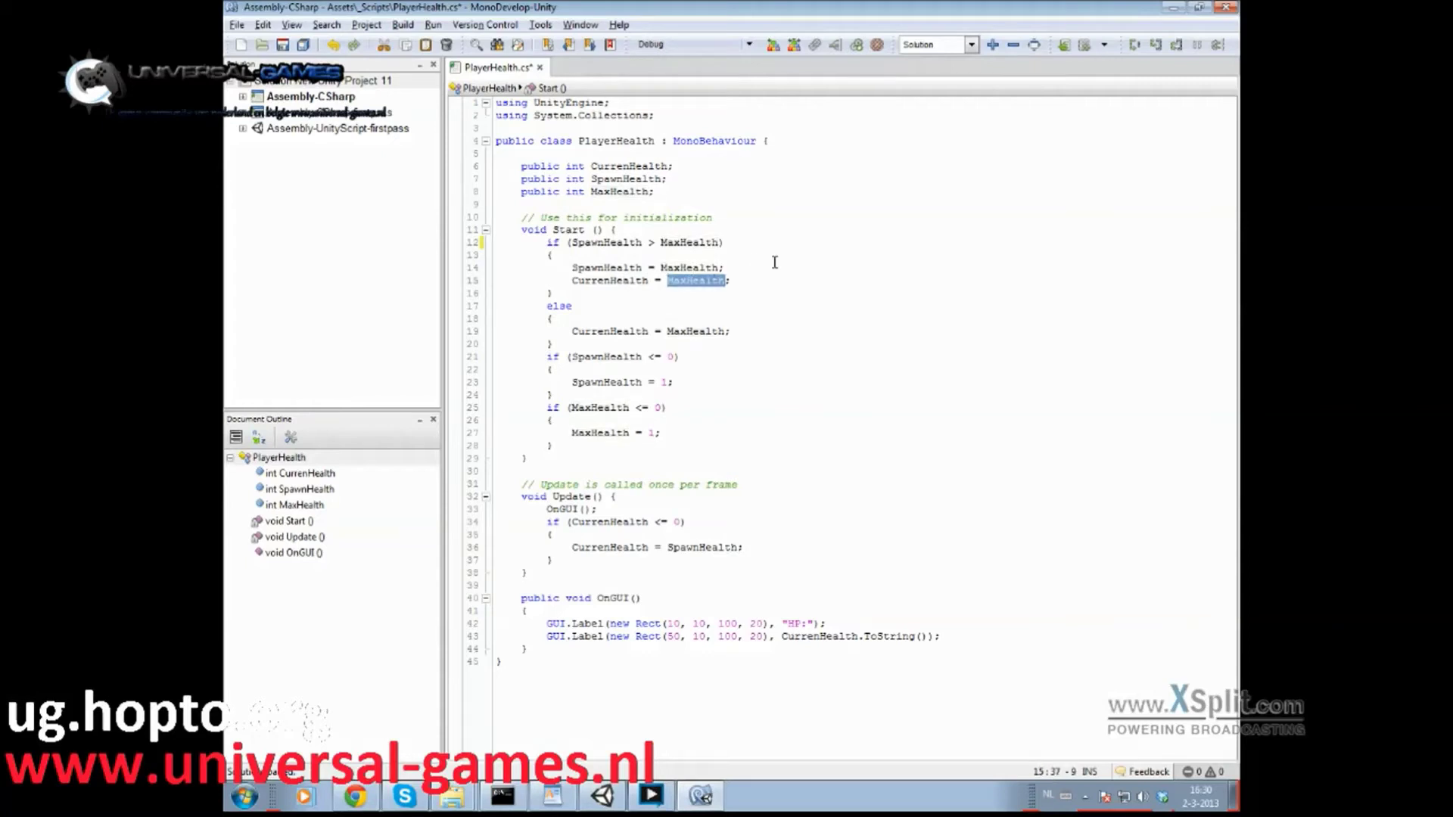
text(spa)
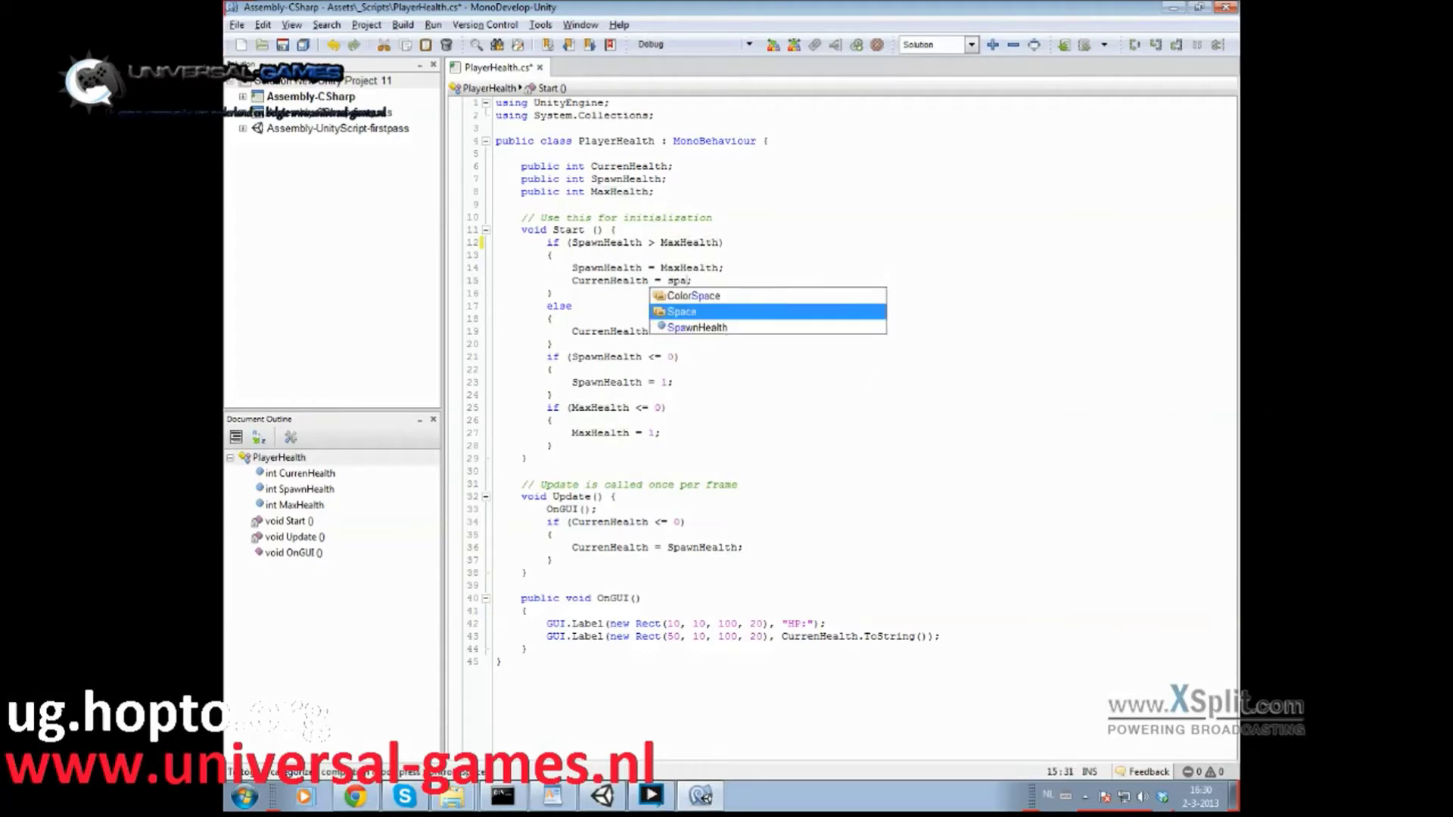
click(710, 325)
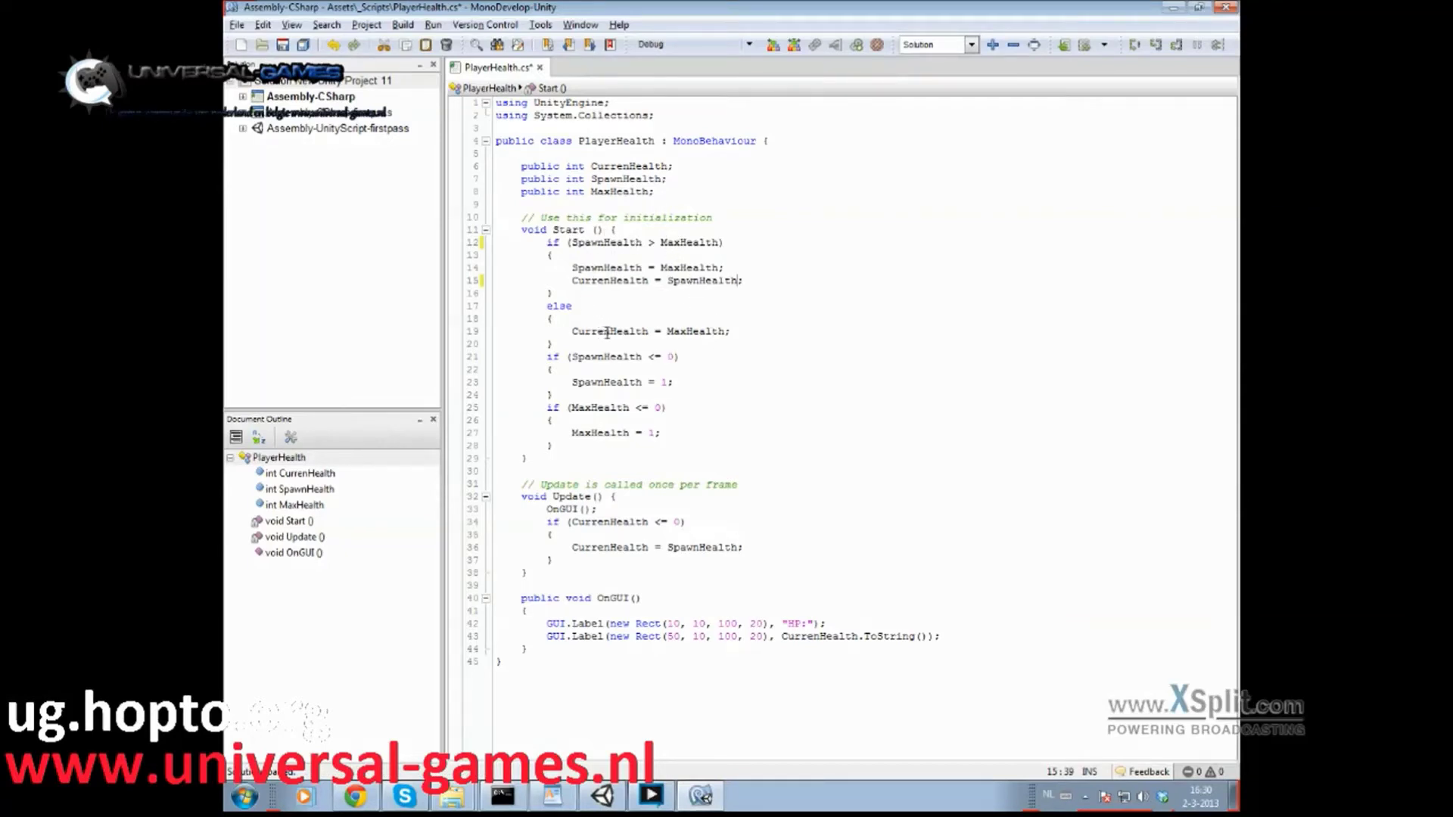
Replace MaxHealth with SpawnHealth on line 19 in the else branch
double_click(677, 332)
text(sp)
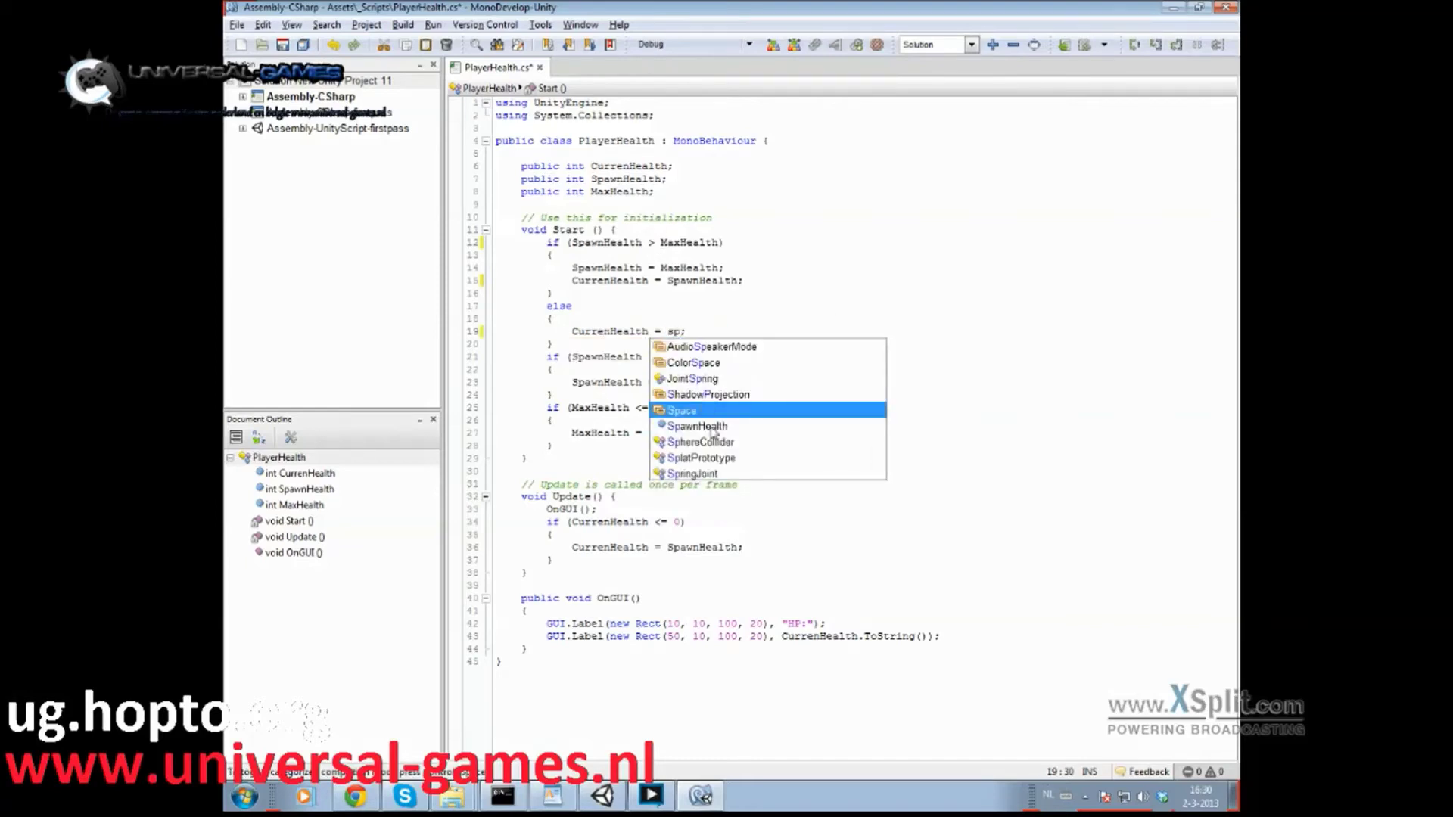
double_click(711, 426)
Re-enter SpawnHealth on line 15, then select the MaxHealth <= 0 check block
double_click(706, 281)
text(max)
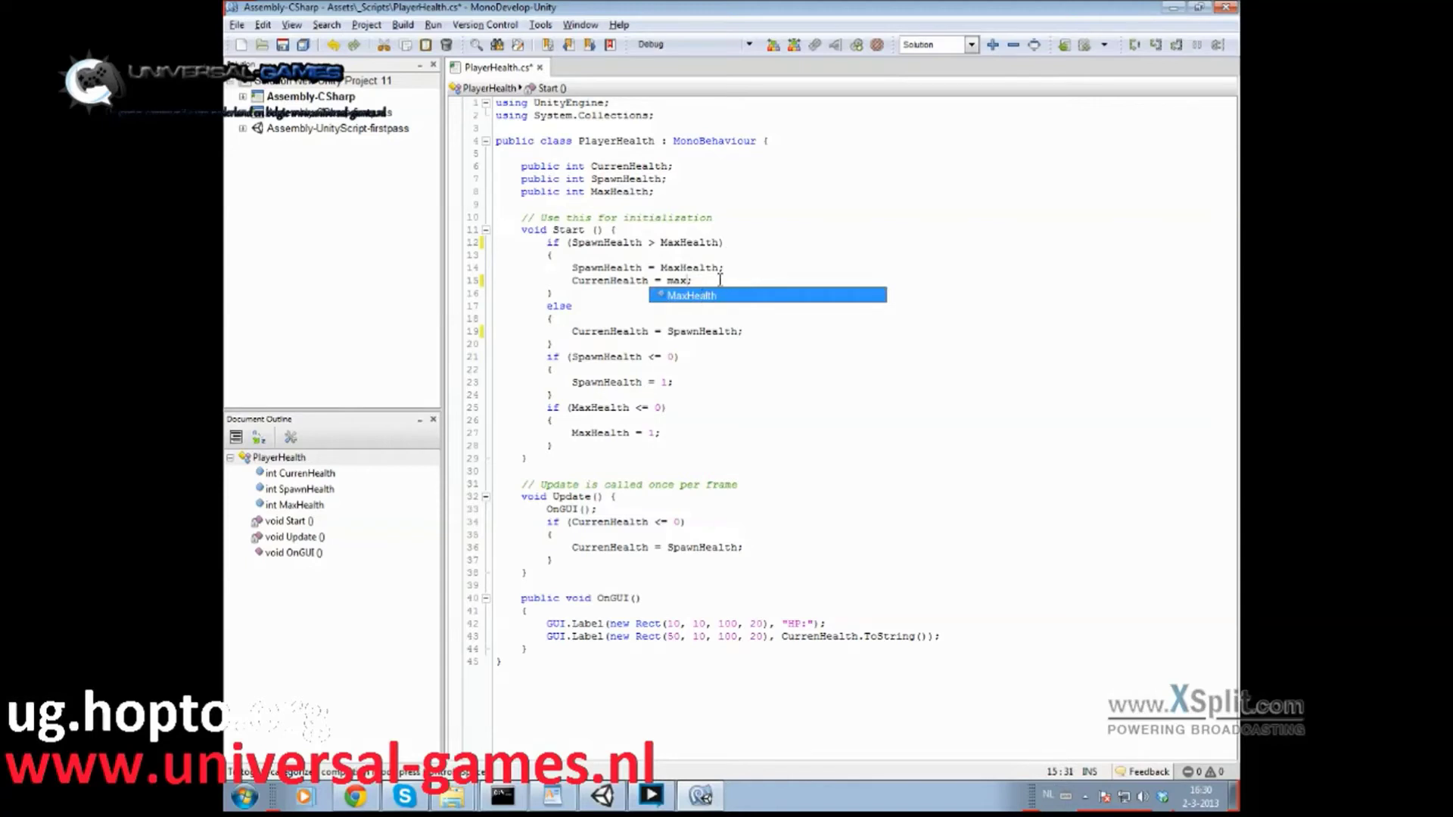
key(BackSpace)
key(BackSpace)
key(BackSpace)
text(s)
key(Return)
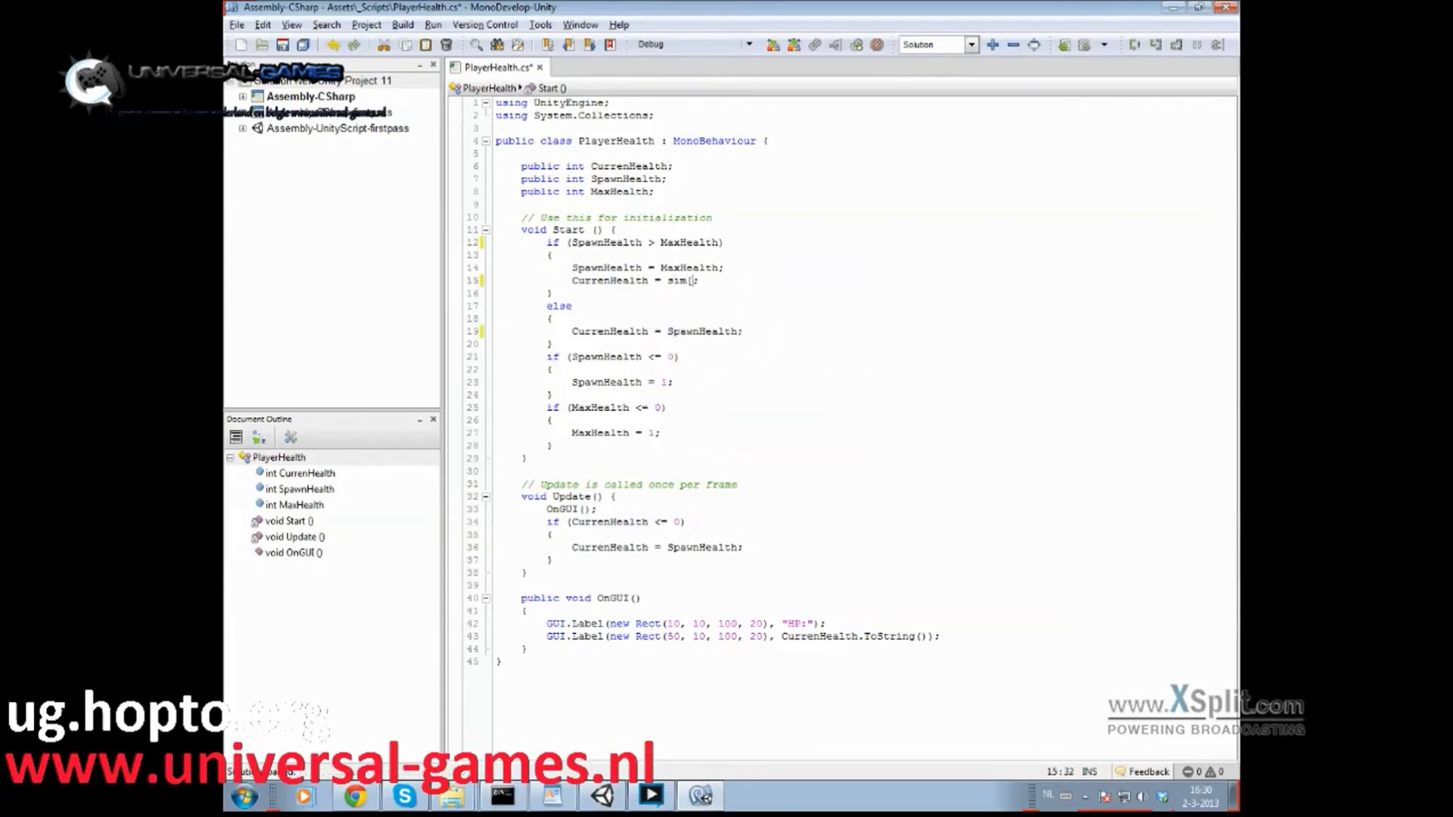
text(pa)
text(spawn)
key(Return)
drag(551, 445, 496, 407)
key(ctrl+c)
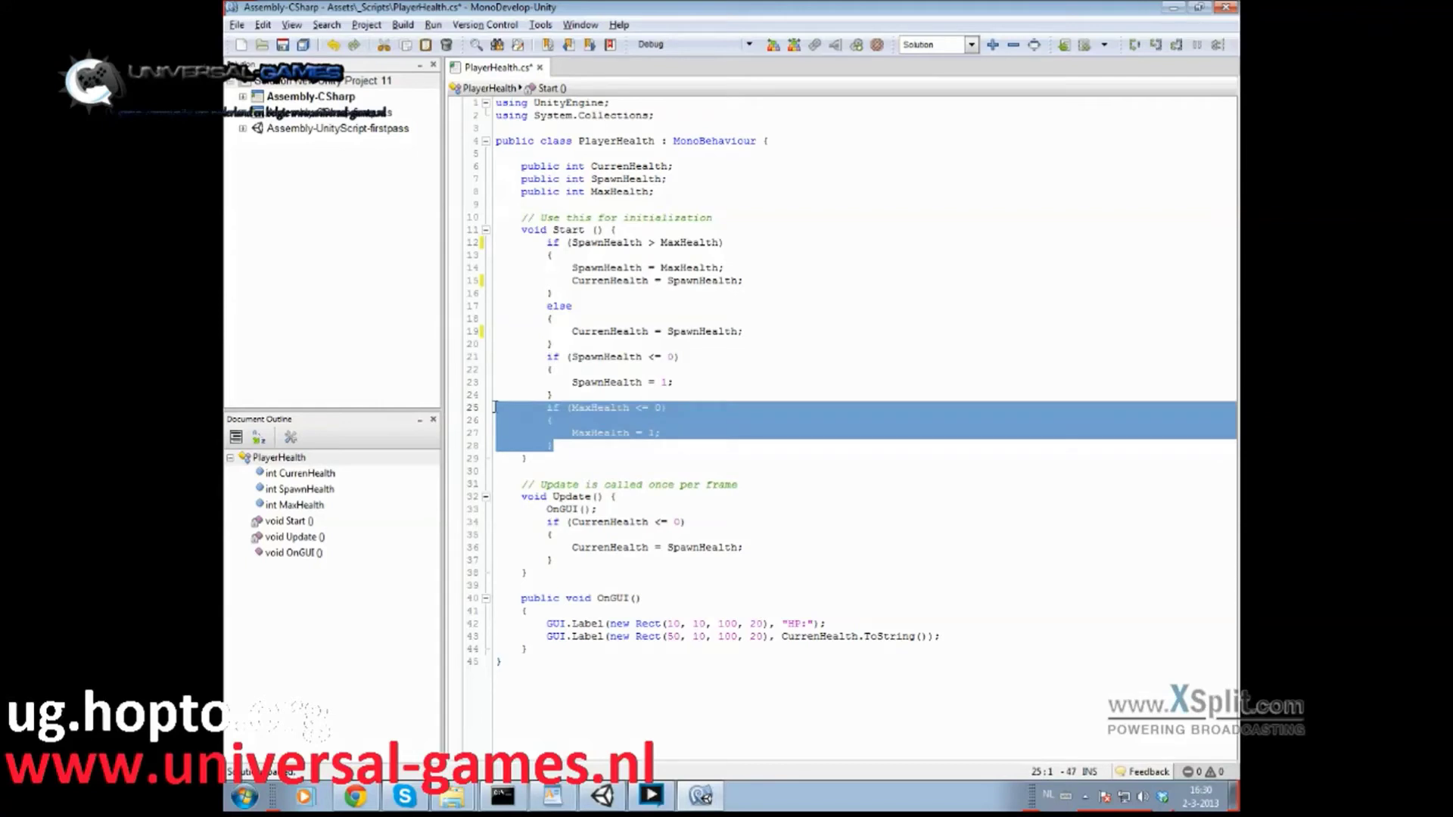
Move the MaxHealth <= 0 check above the SpawnHealth check, save, and return to XSplit
key(BackSpace)
key(BackSpace)
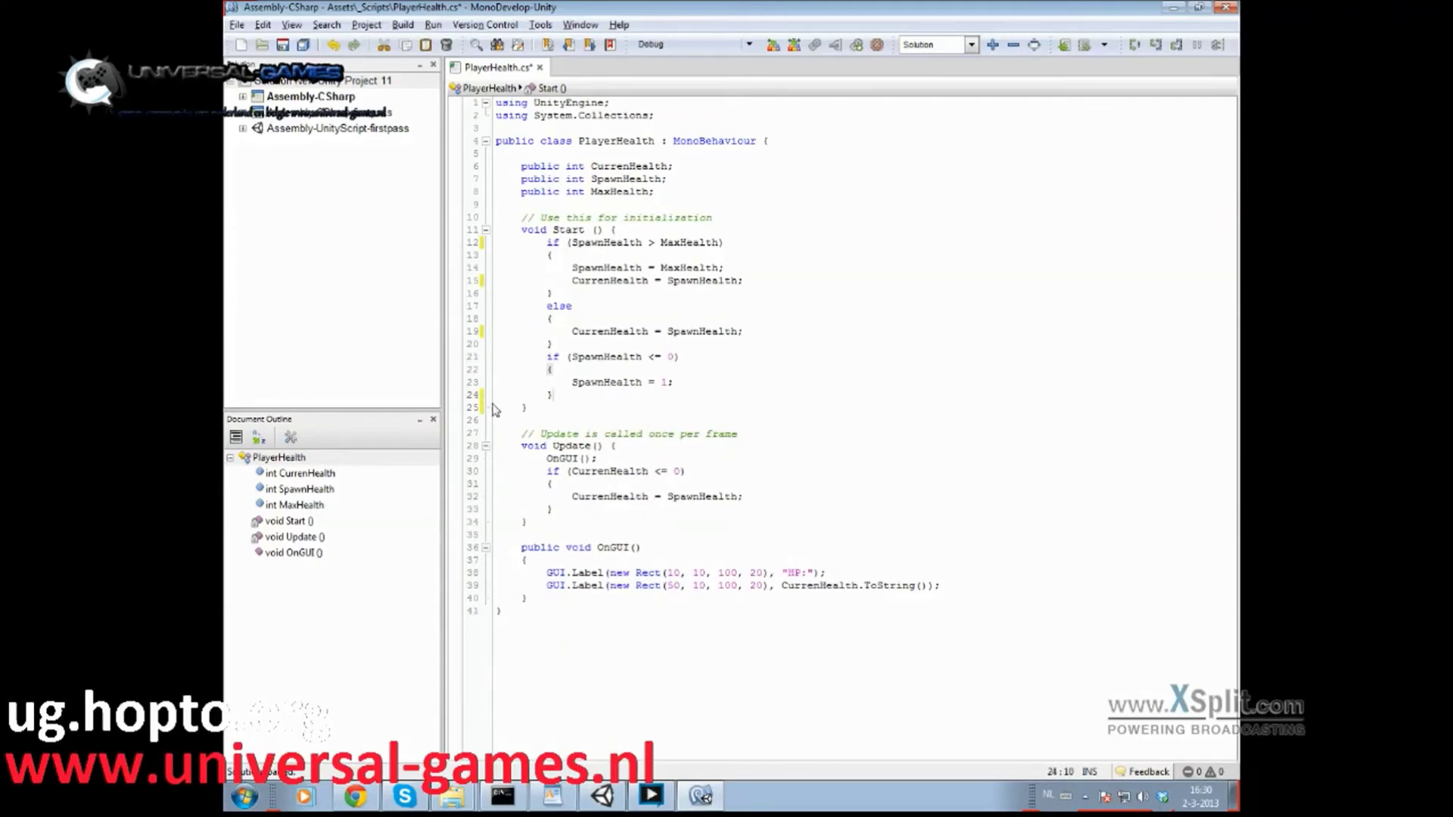
click(570, 345)
key(Return)
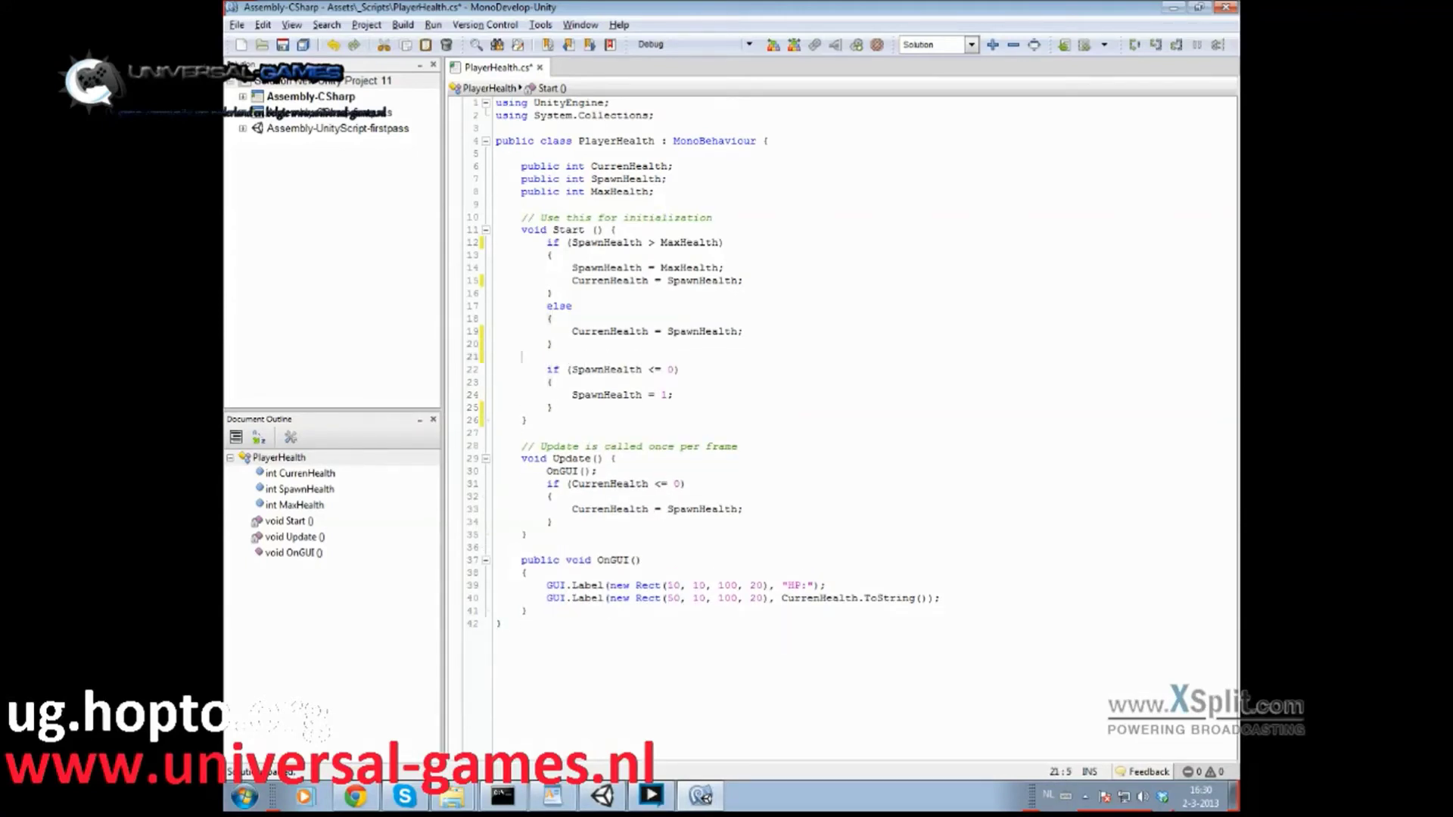
key(ctrl+v)
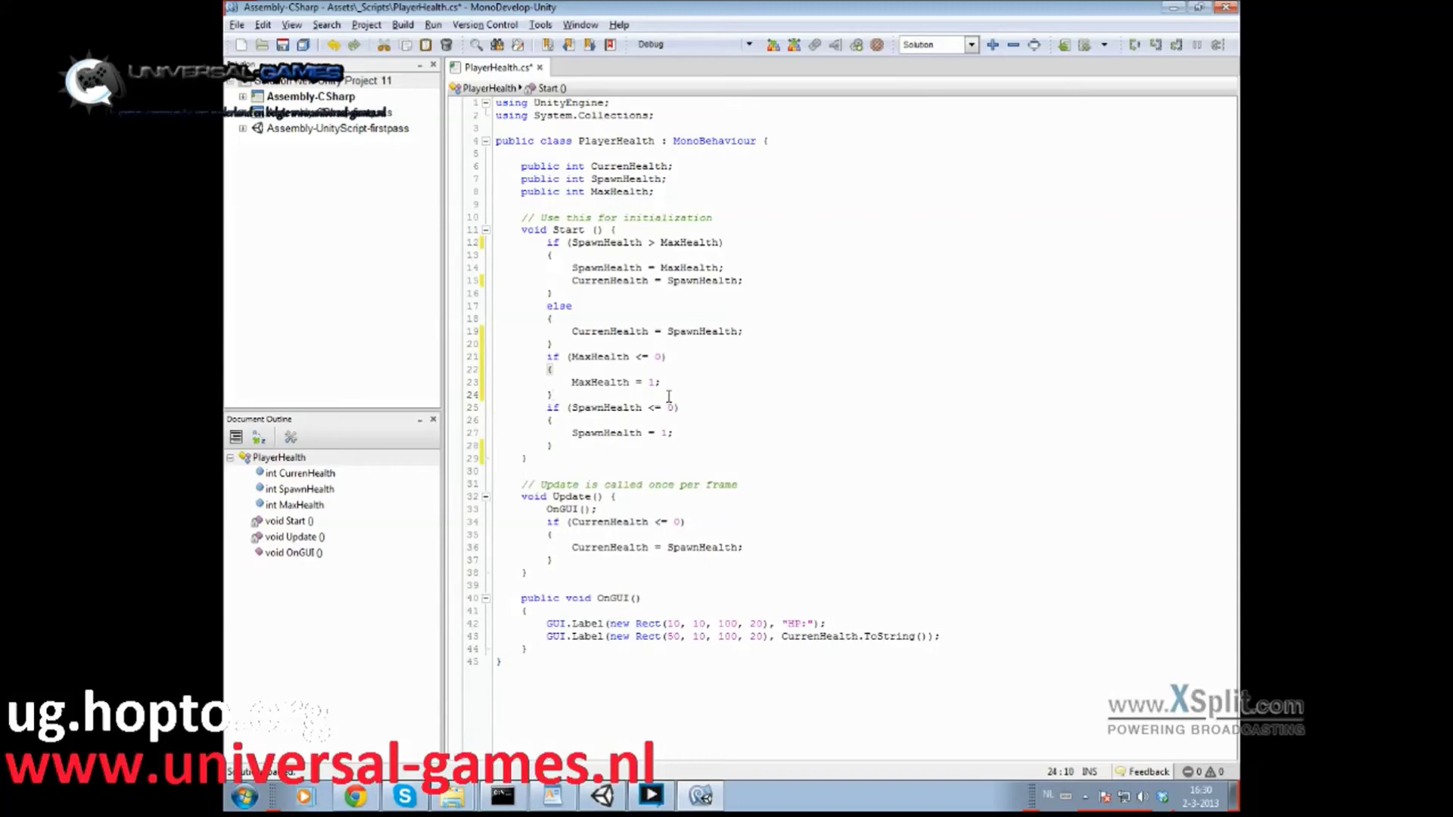
key(ctrl+s)
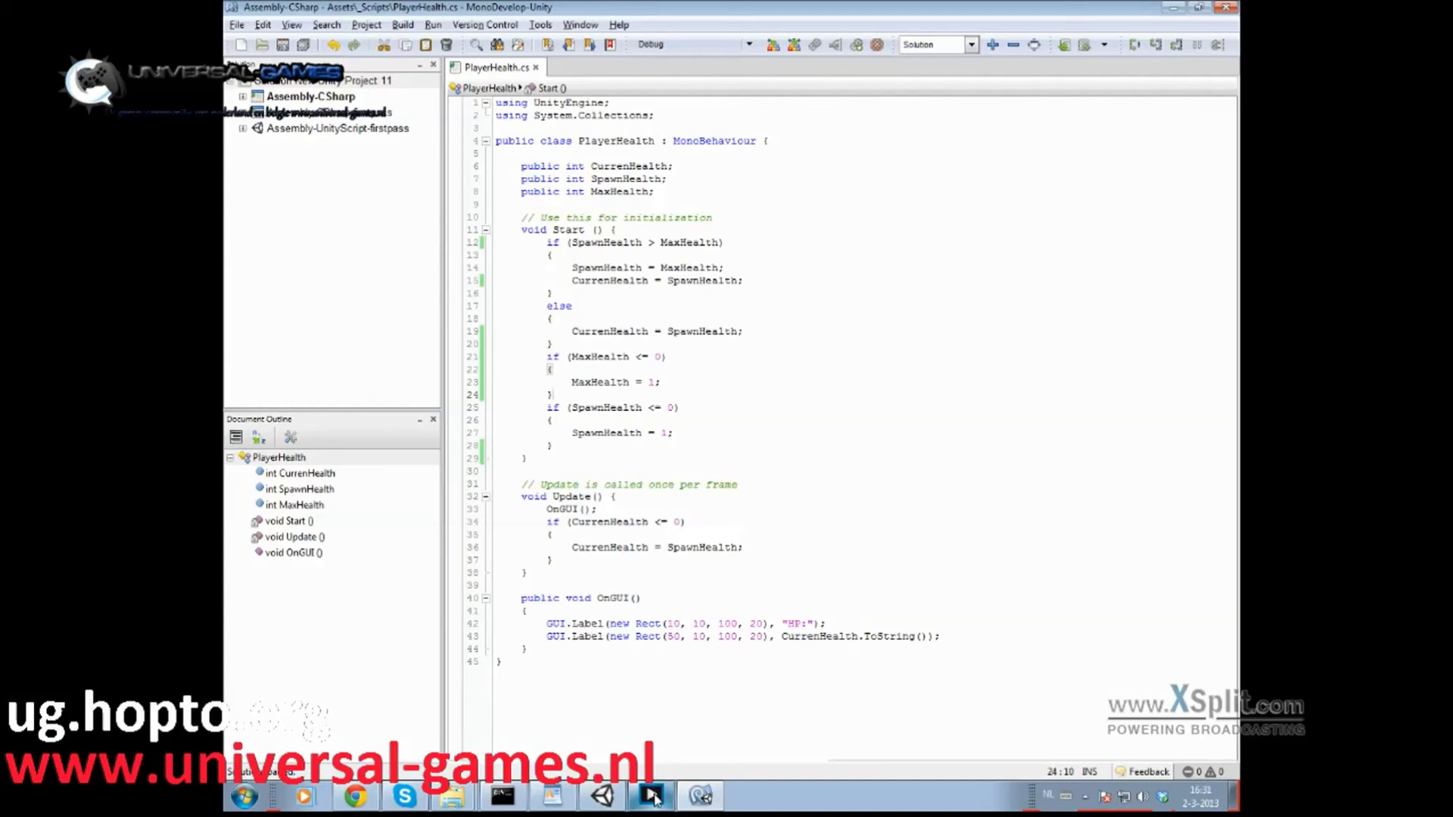
click(652, 796)
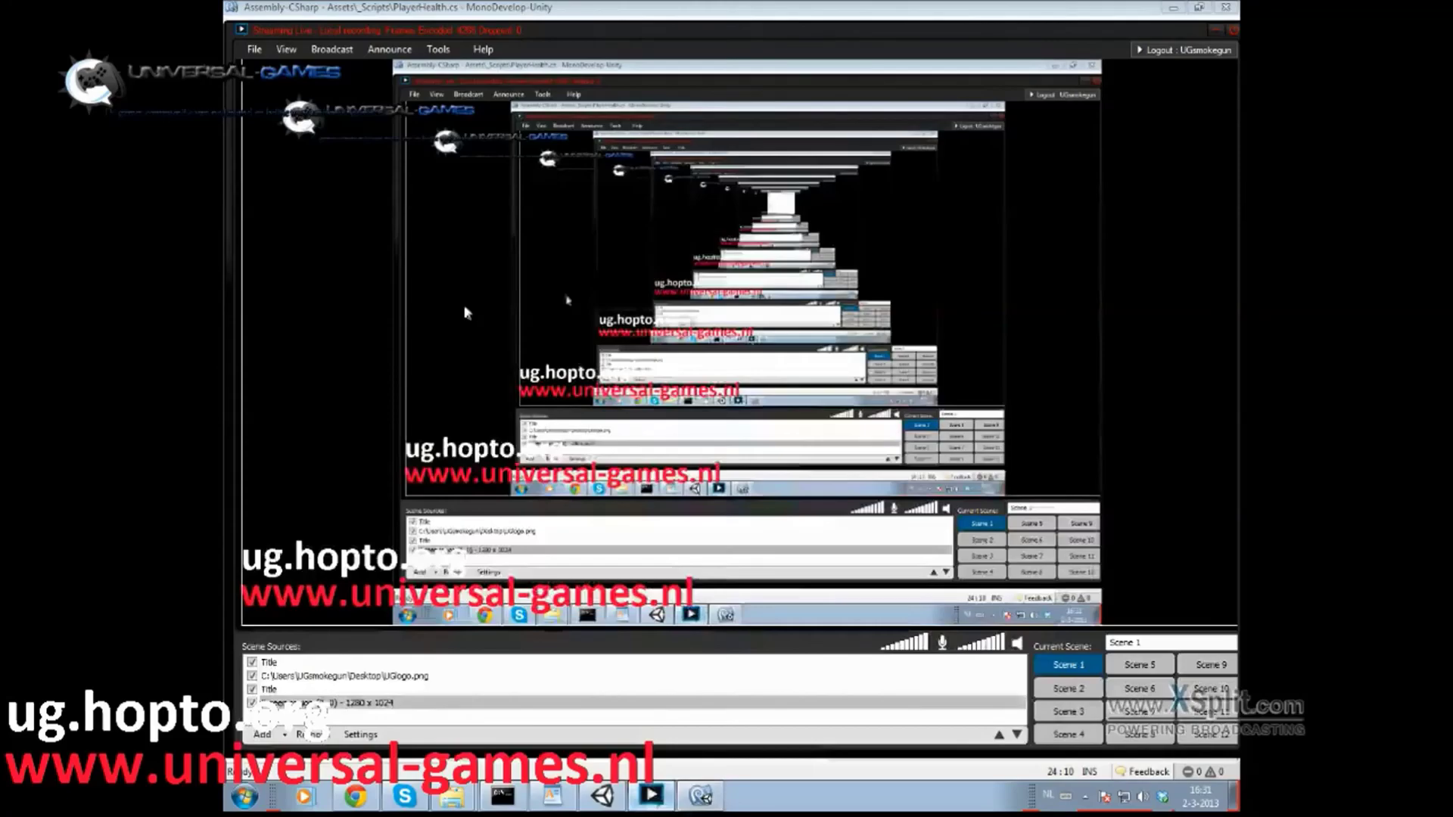